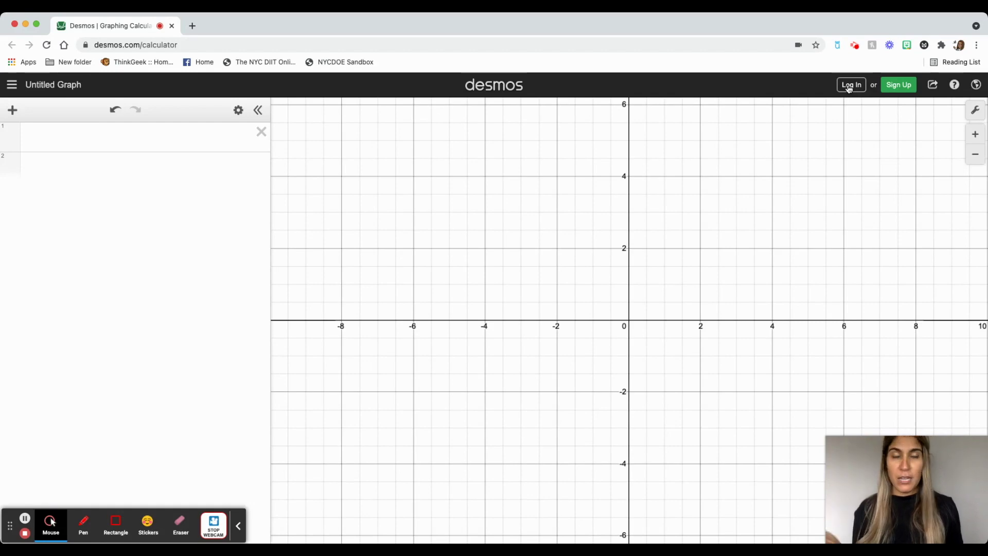
Log in to the graphing calculator with a Google account
click(850, 86)
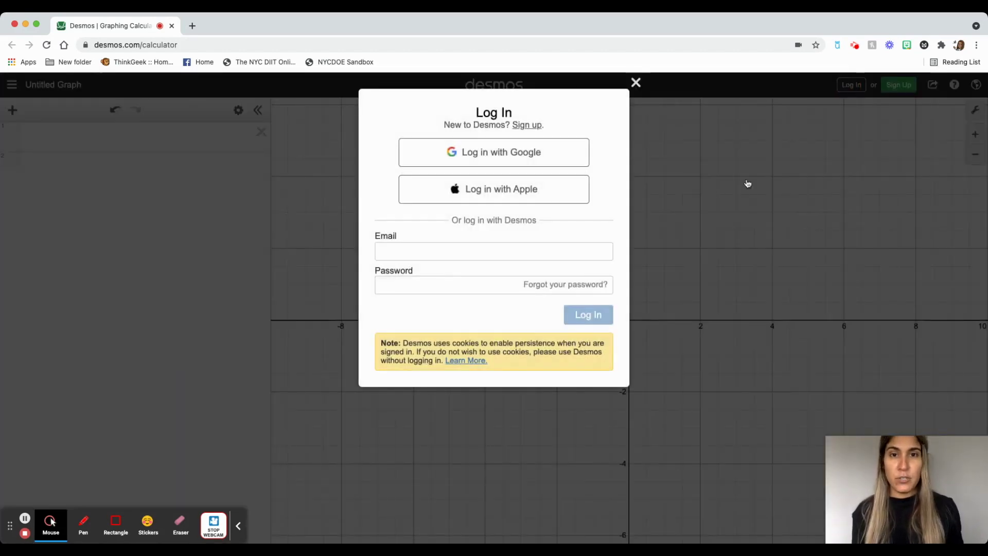
click(552, 153)
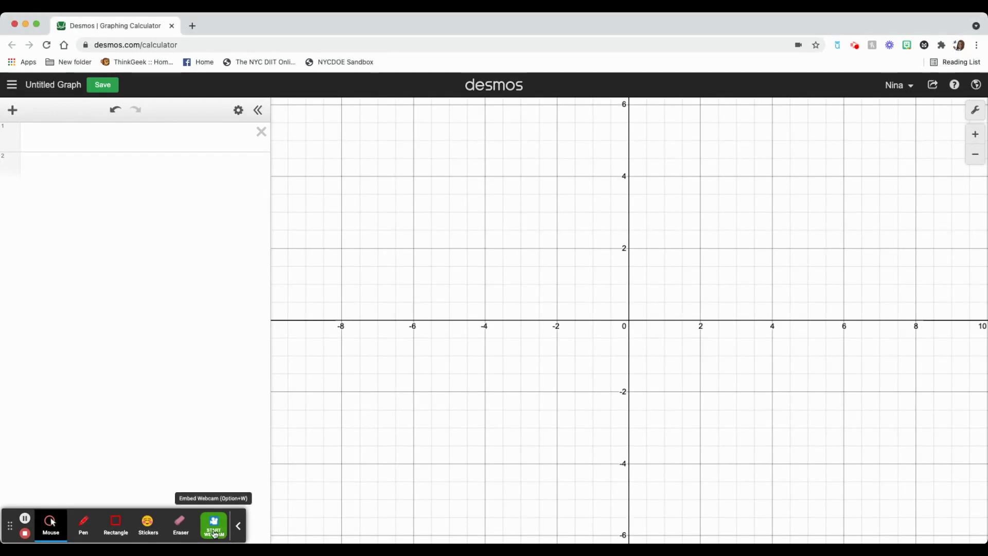
click(216, 533)
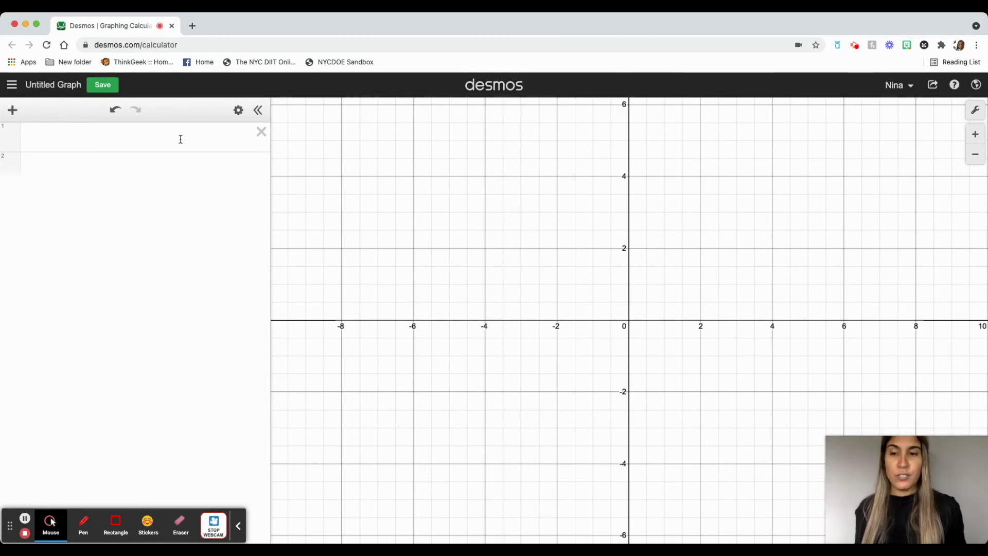
Graph the factored quadratic y=(x+5)(x-3) in the first expression line
click(151, 132)
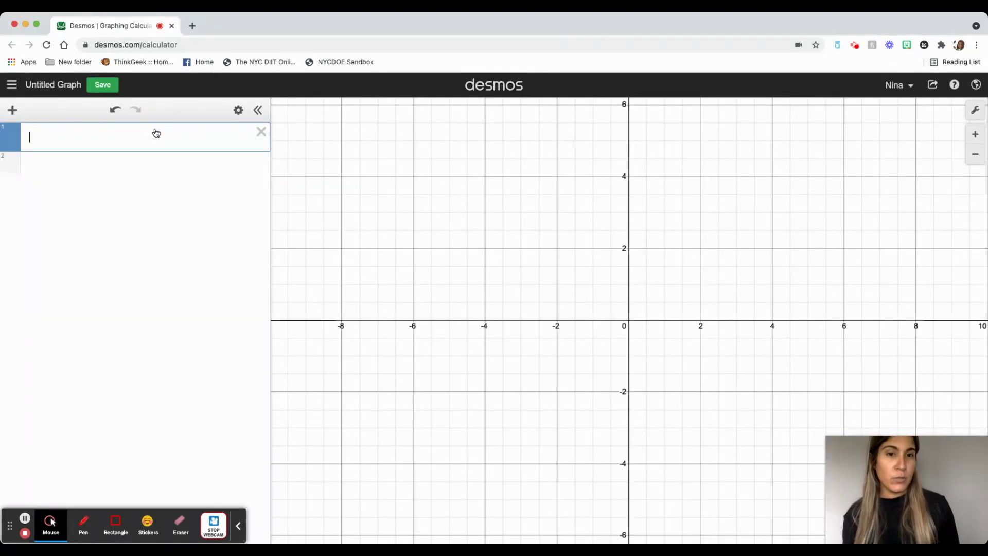
text(y)
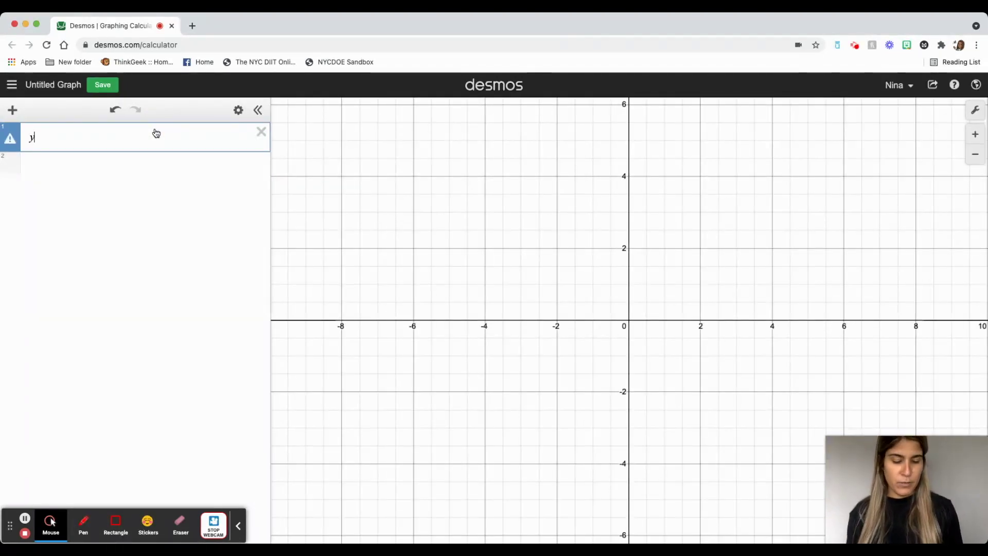
text(=()
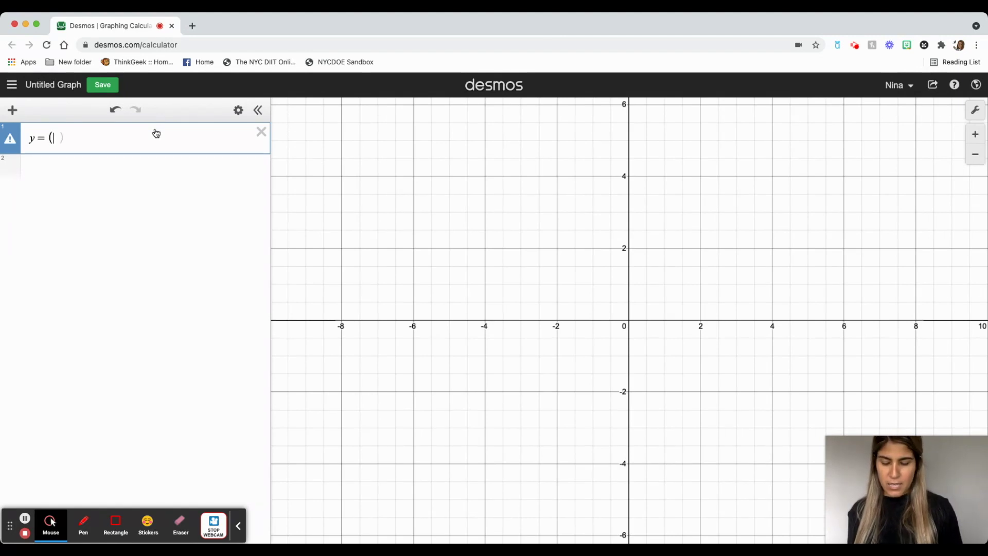
text(x+5)
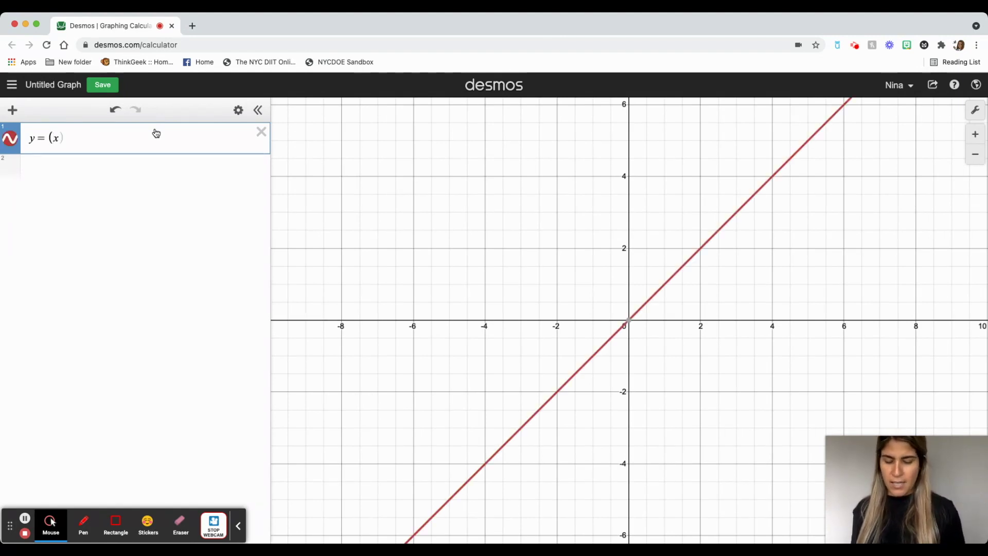
text())
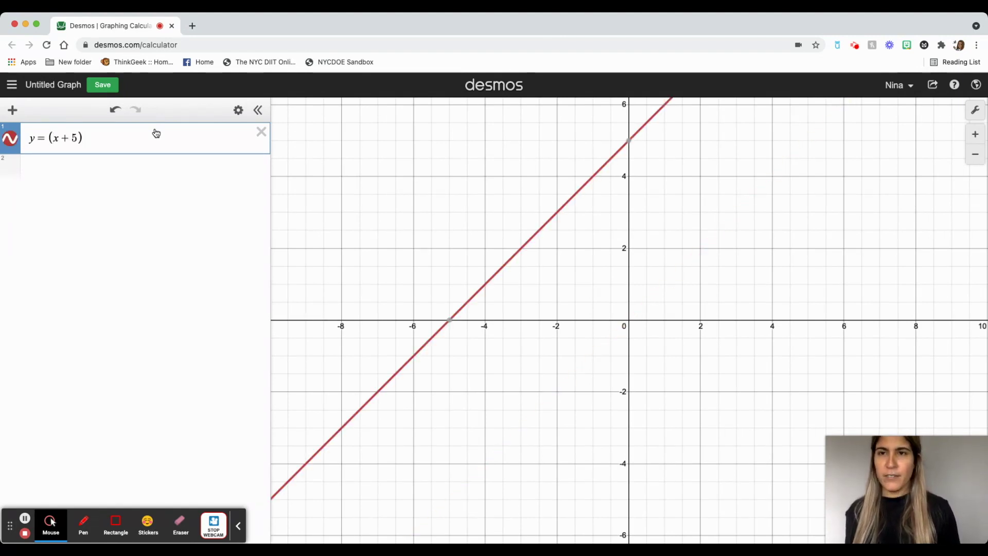
text((x-3))
Show the coordinates of both x-intercepts on the parabola
scroll(552, 421, down, 5)
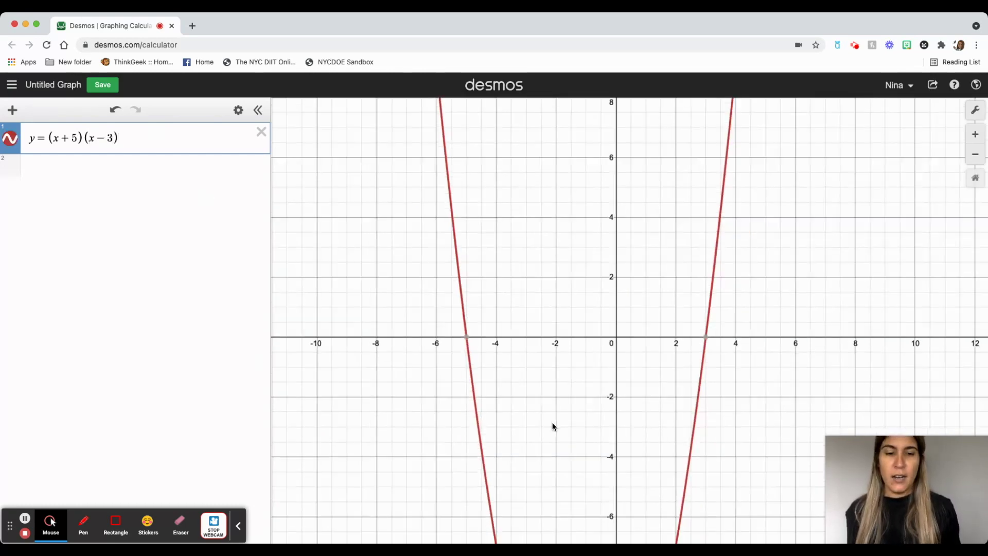
click(476, 302)
drag(476, 298, 437, 246)
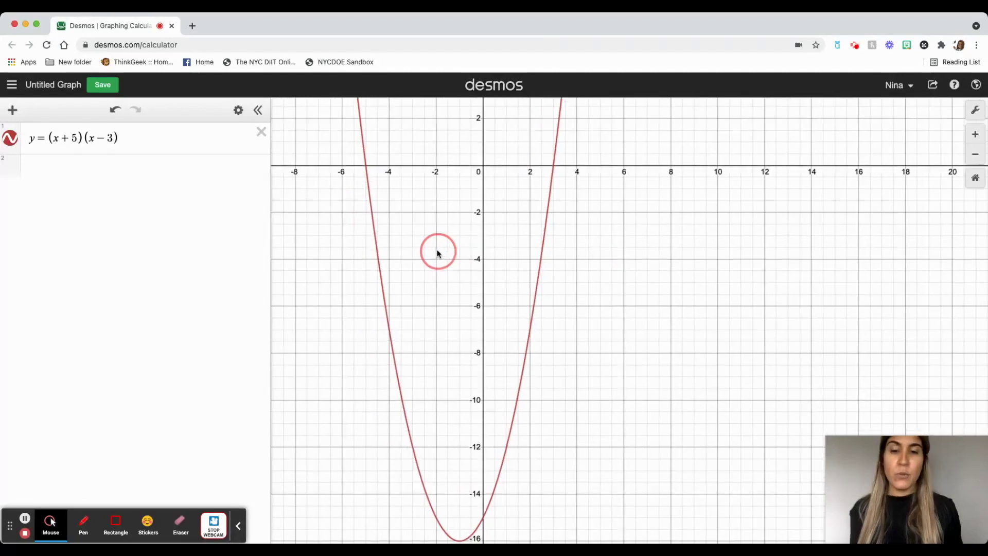
click(555, 168)
click(554, 166)
click(368, 166)
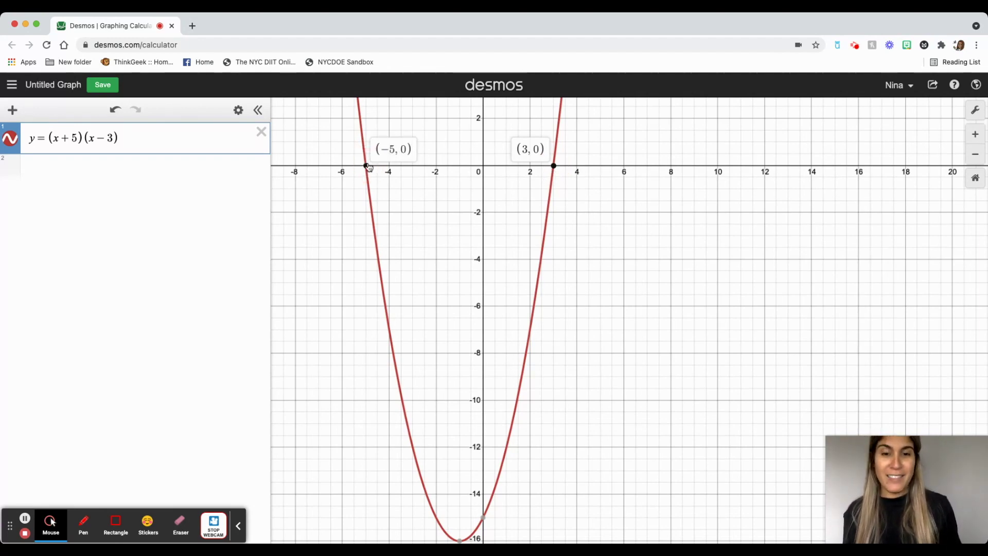
Plot the point (-5,0) in a new expression line below the equation and turn on its label
click(157, 134)
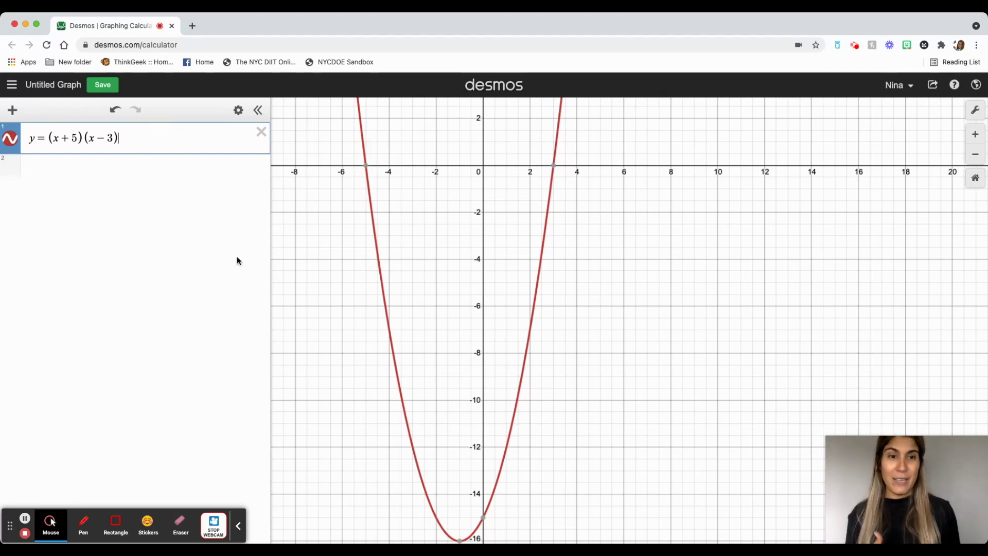
key(Return)
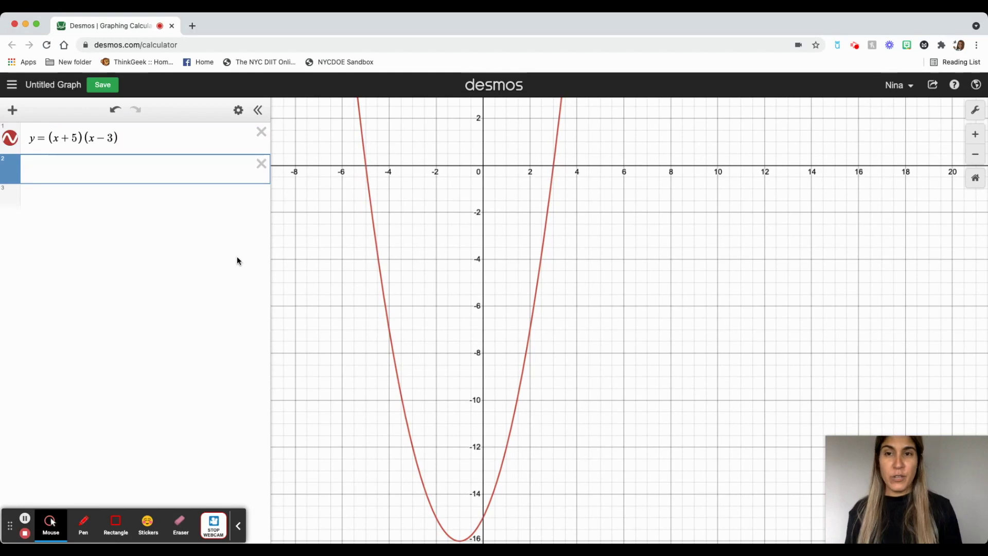
text(()
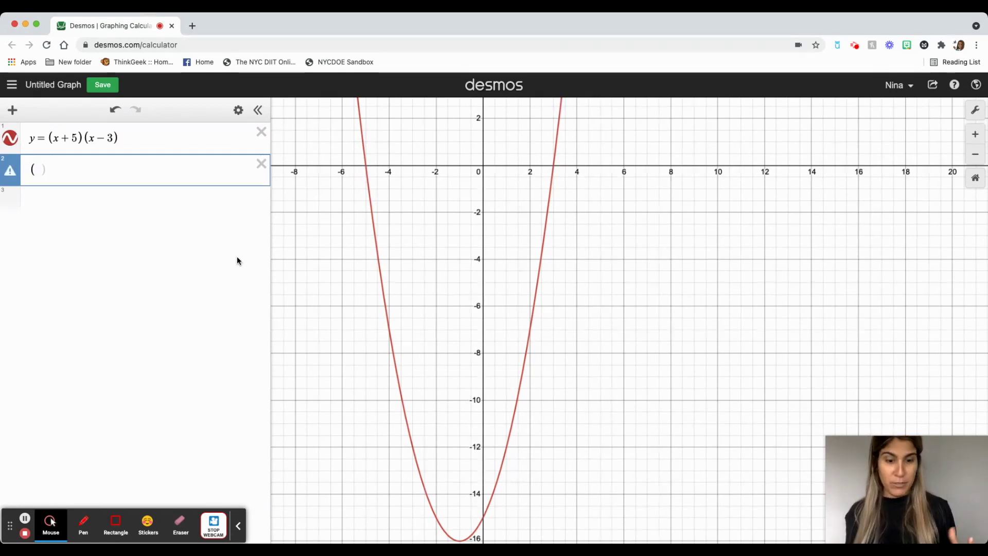
text(-5,)
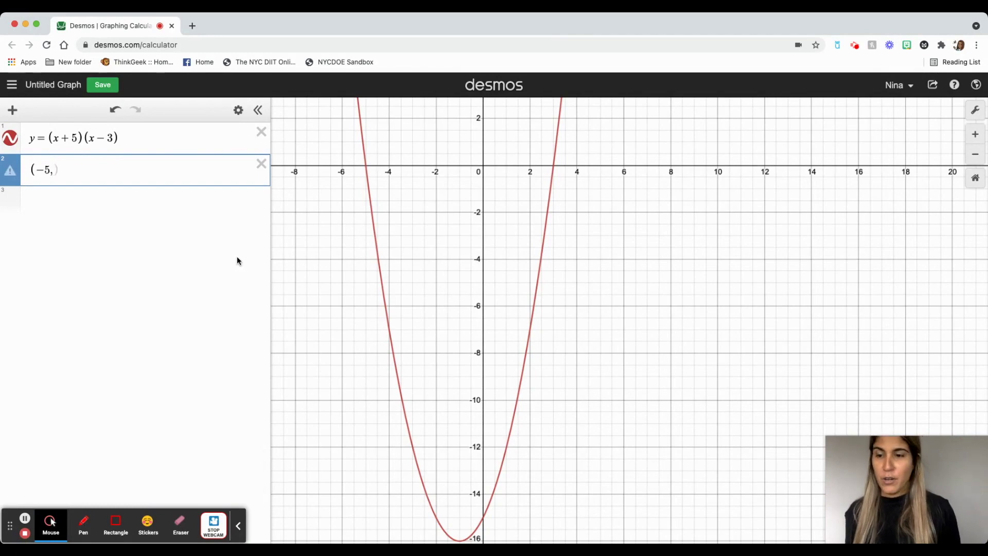
text(0))
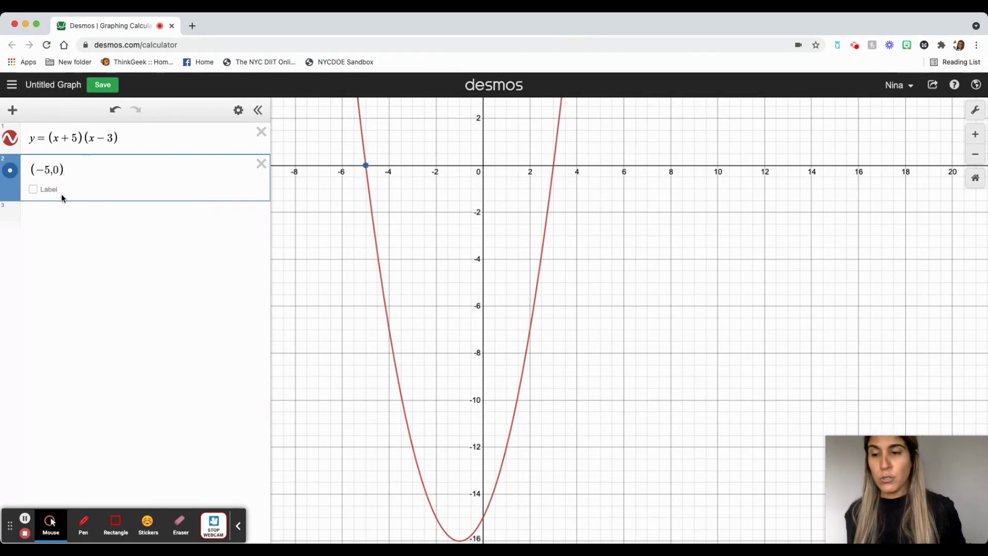
click(33, 189)
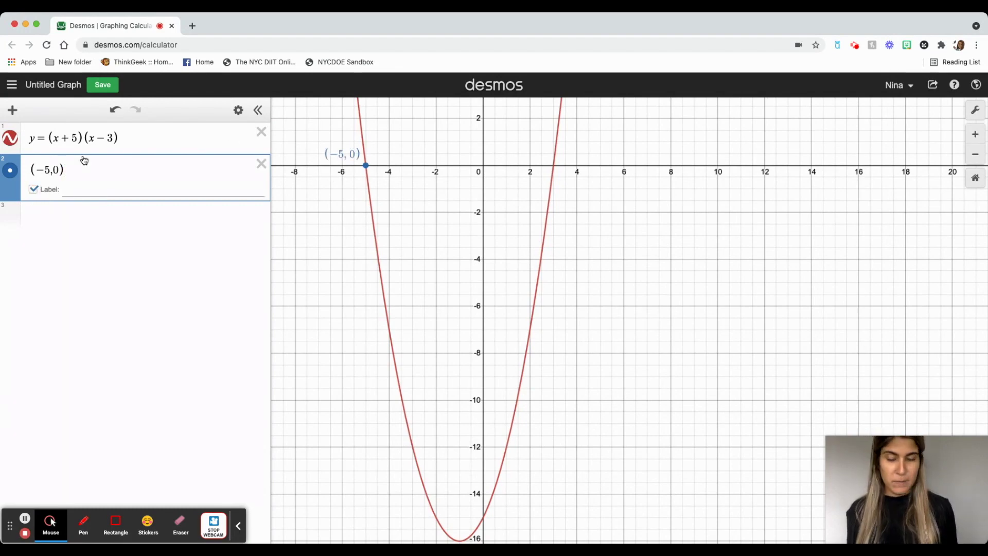
Plot the point (3,0) in another new expression line and turn on its label
key(Return)
text(()
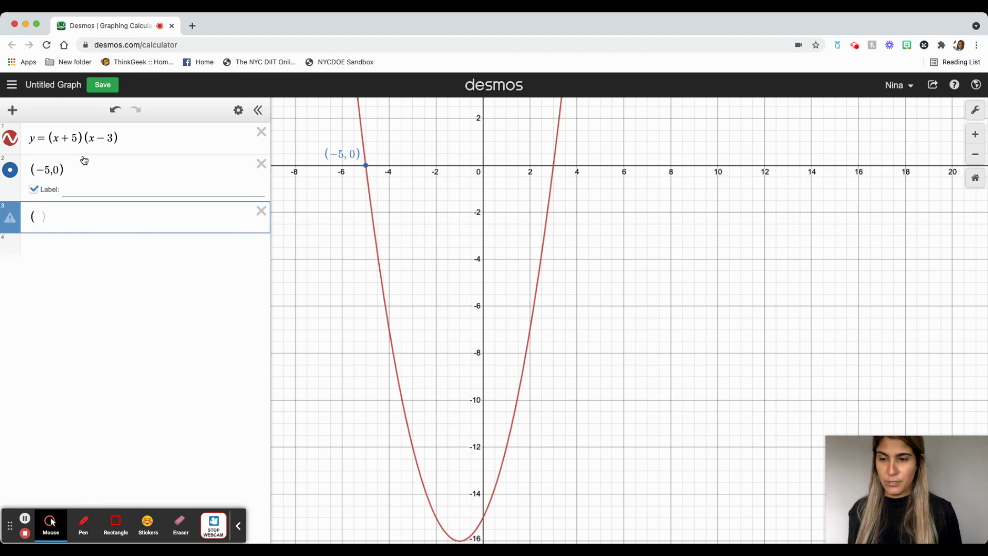
text(3,0)
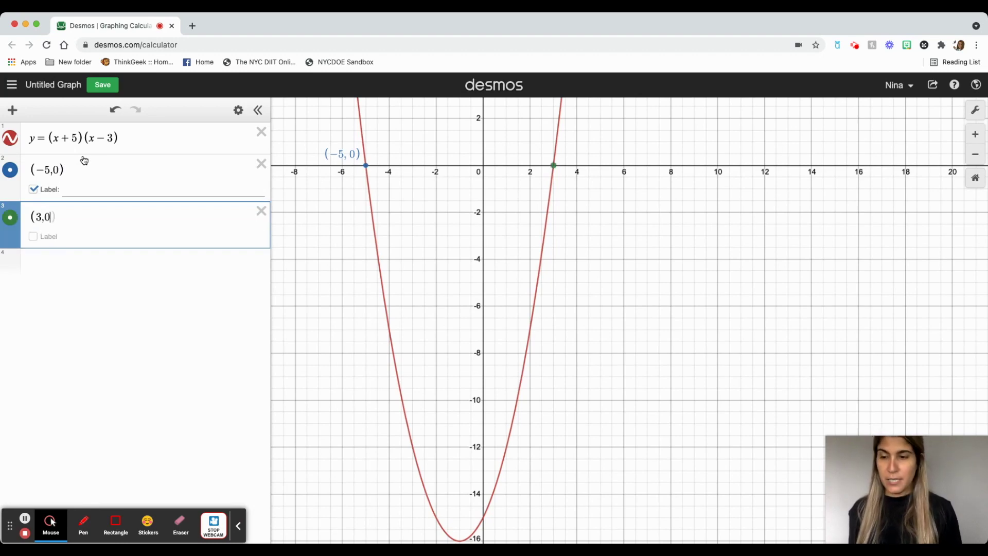
click(33, 236)
Change the color of both plotted points, (-5,0) and (3,0), to black and finish editing the expression list
click(10, 170)
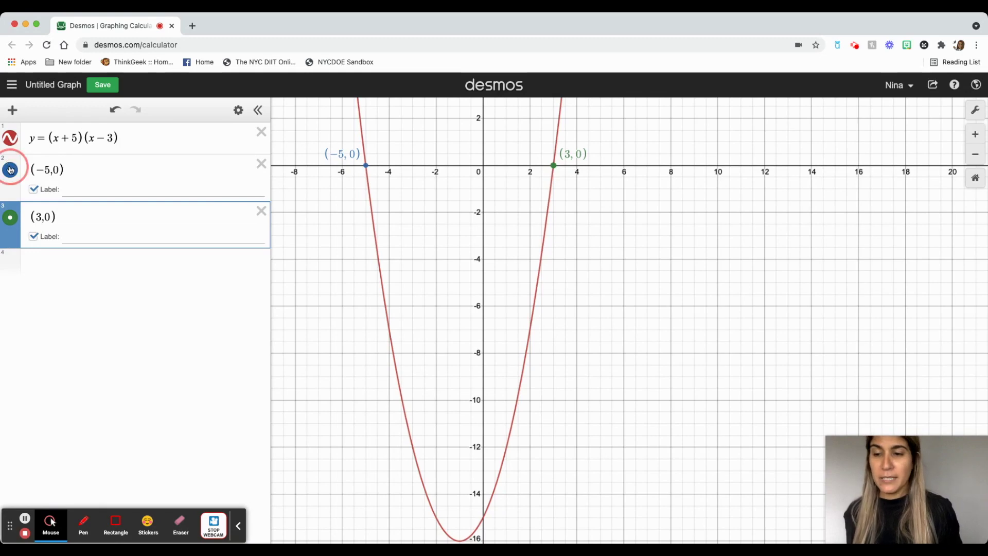
click(10, 169)
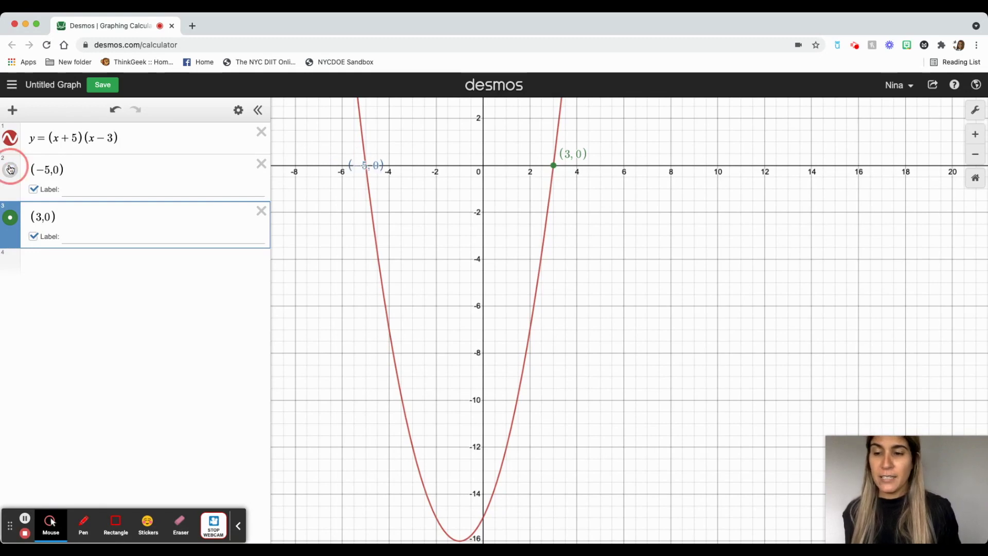
click(240, 109)
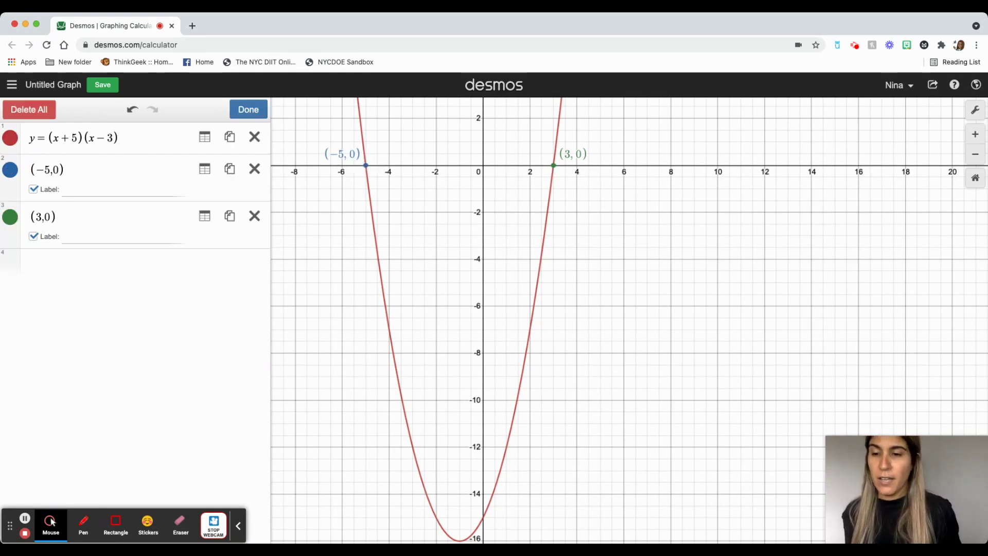
click(16, 170)
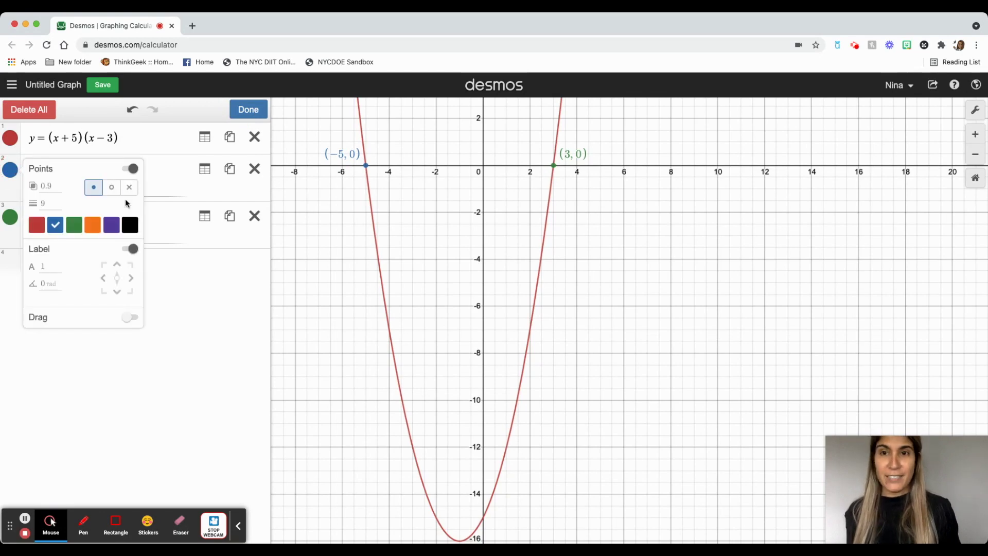
click(129, 227)
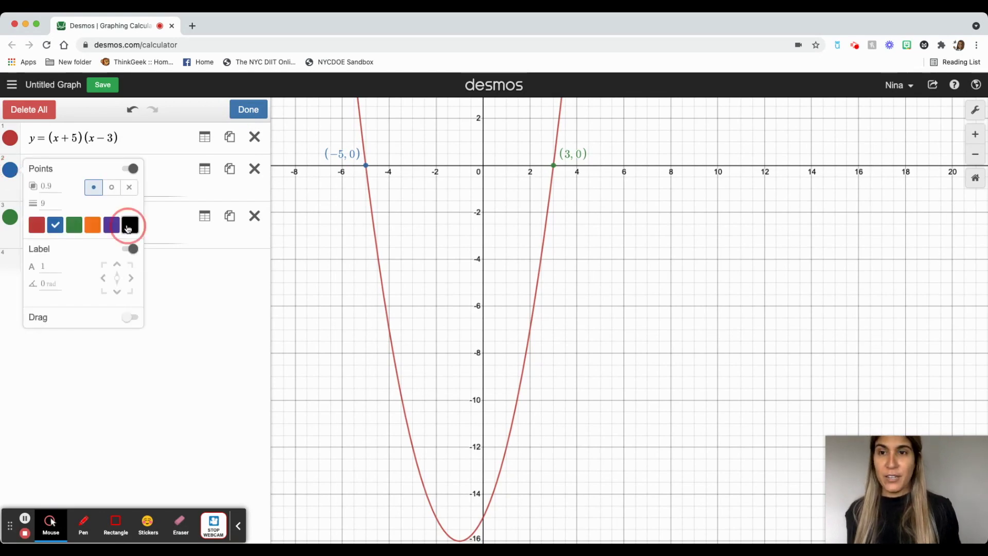
click(10, 220)
click(128, 276)
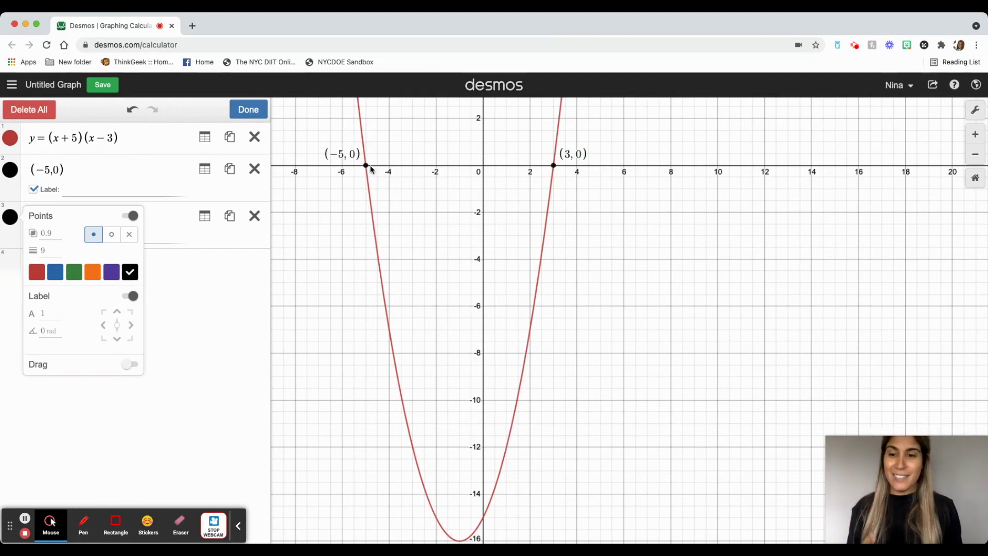
click(257, 114)
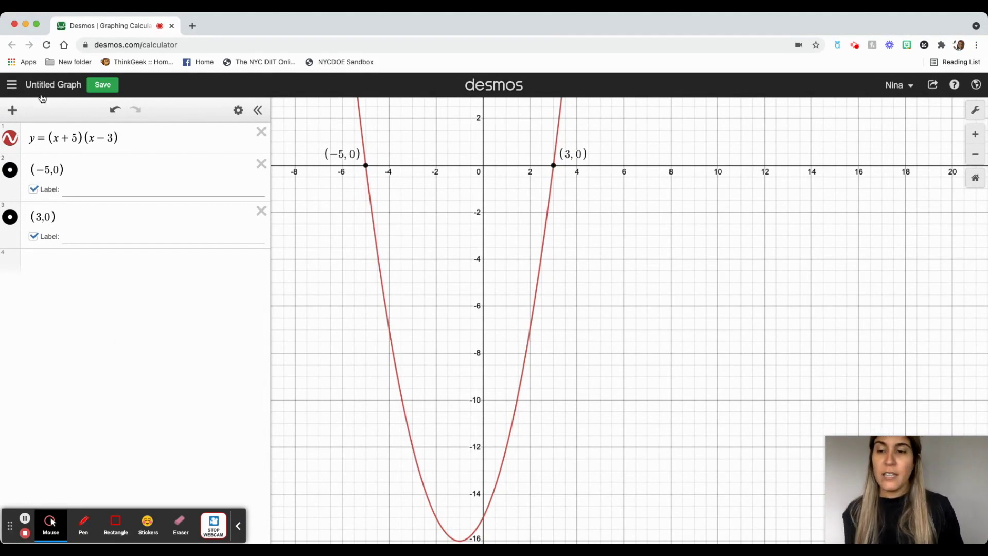
Save the graph with the title "Quadratic Solutions - " followed by the author's name
click(68, 86)
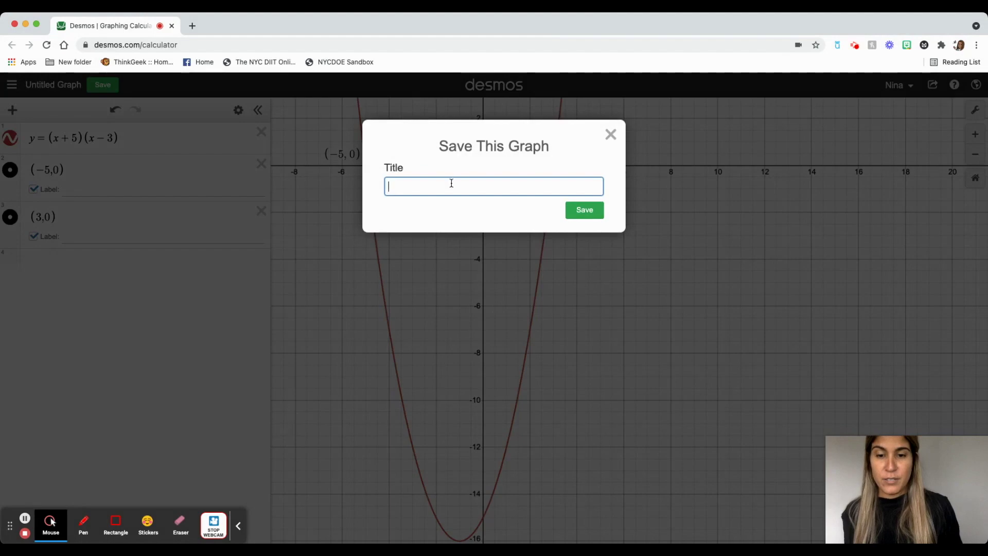
text(Qu)
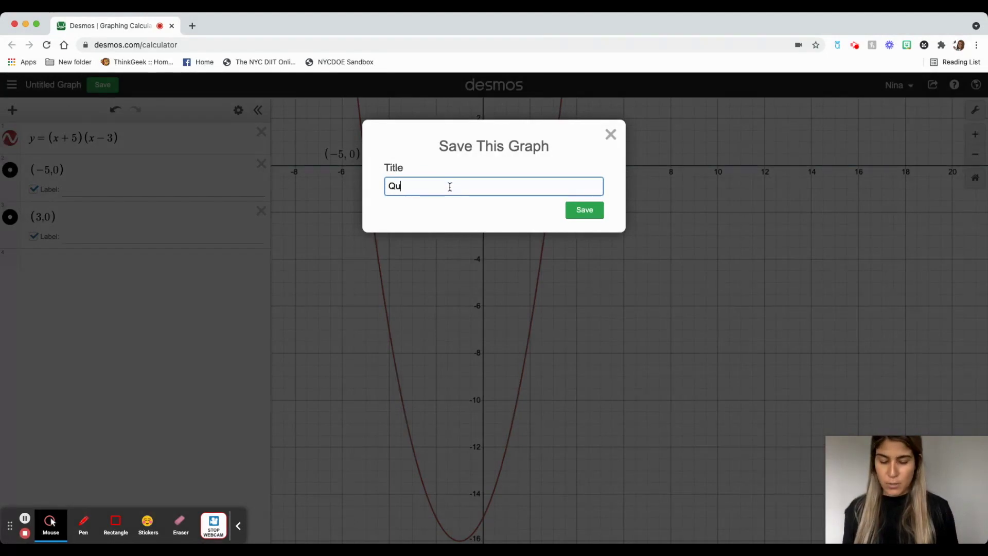
text(adratic )
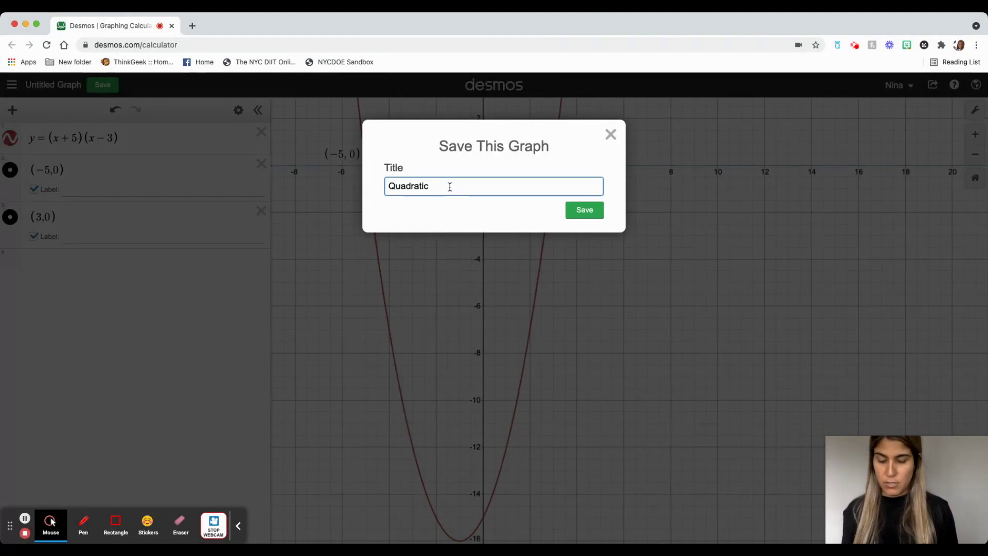
text(Solutions)
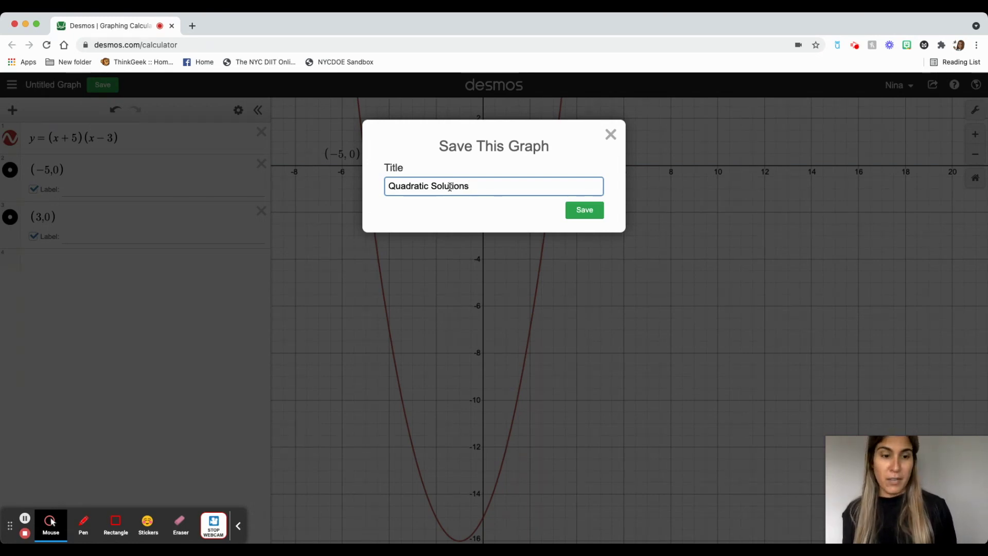
text( - NM)
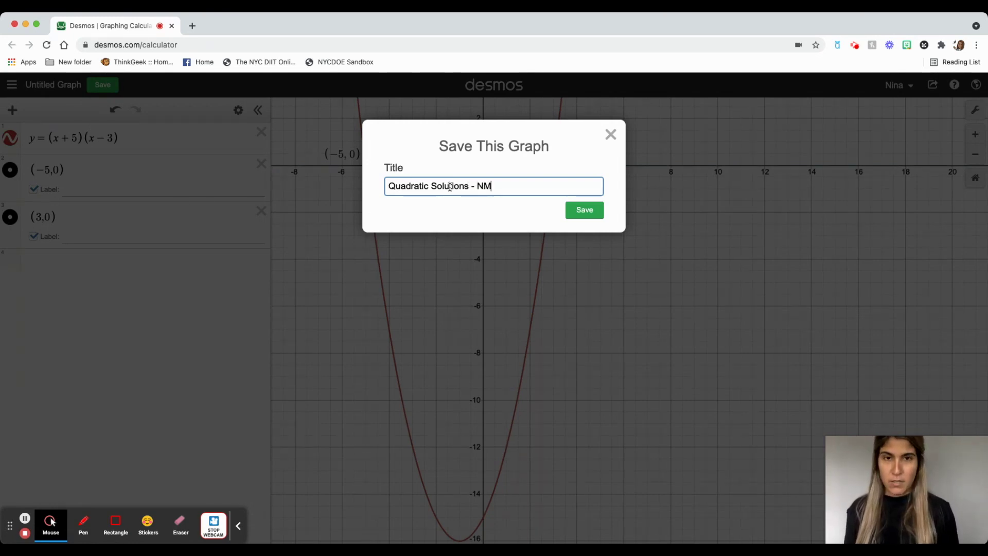
text(elendez)
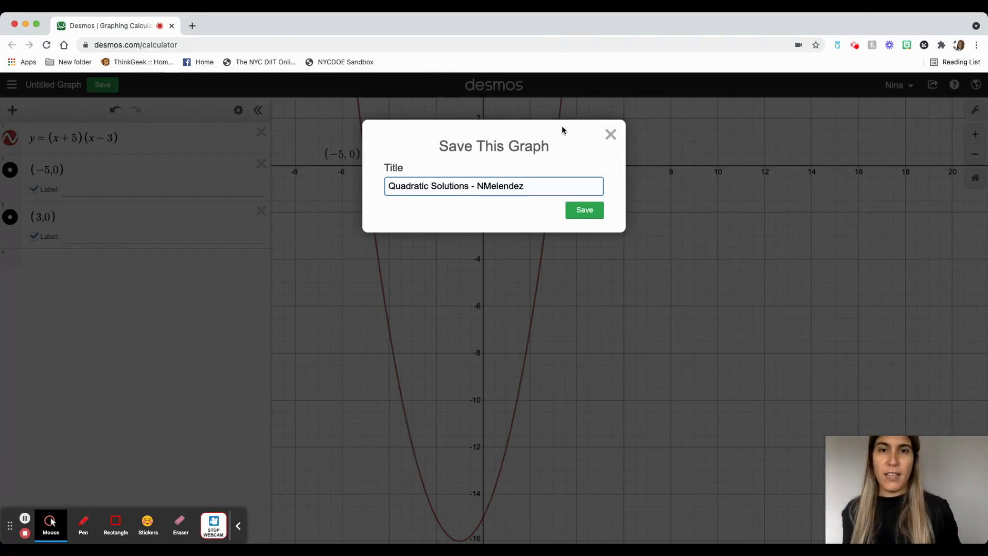
click(589, 211)
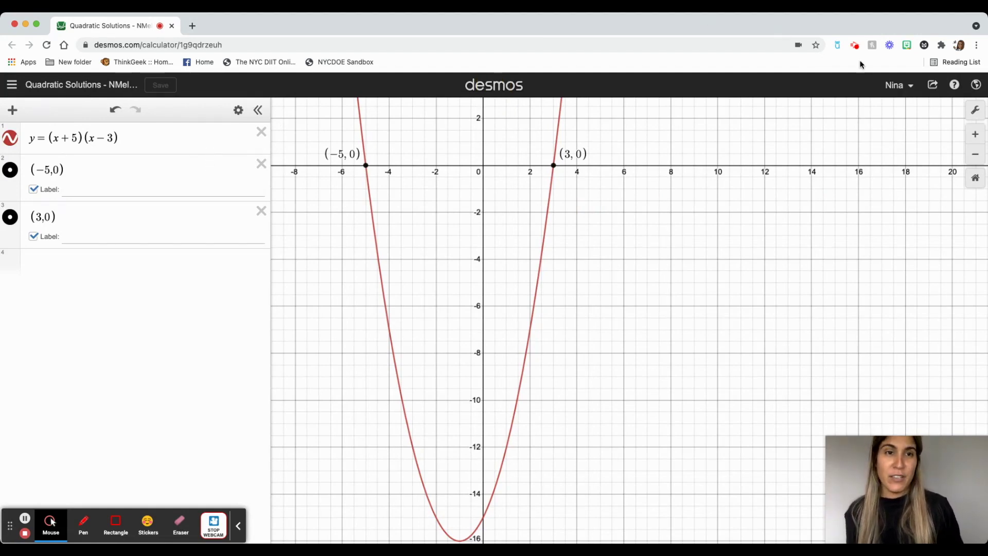
Copy the share link of the saved graph
click(934, 89)
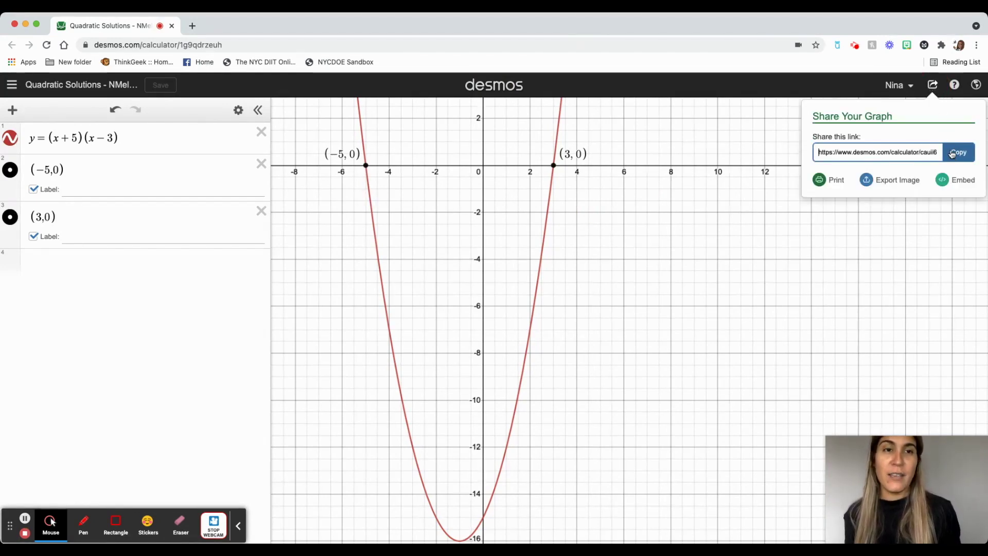
click(959, 157)
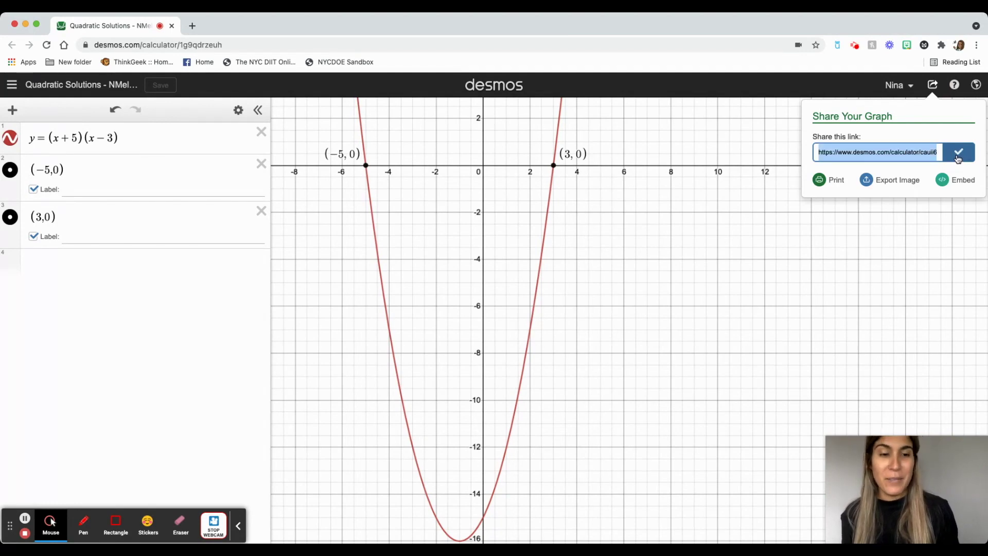
click(196, 27)
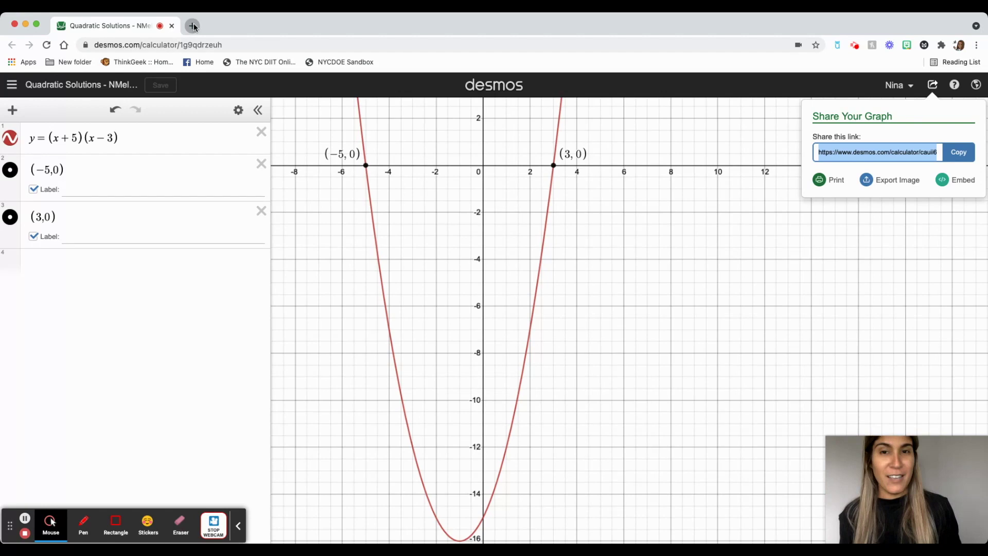
text(https://www.desmos.com/calculator/cauii6t6p2)
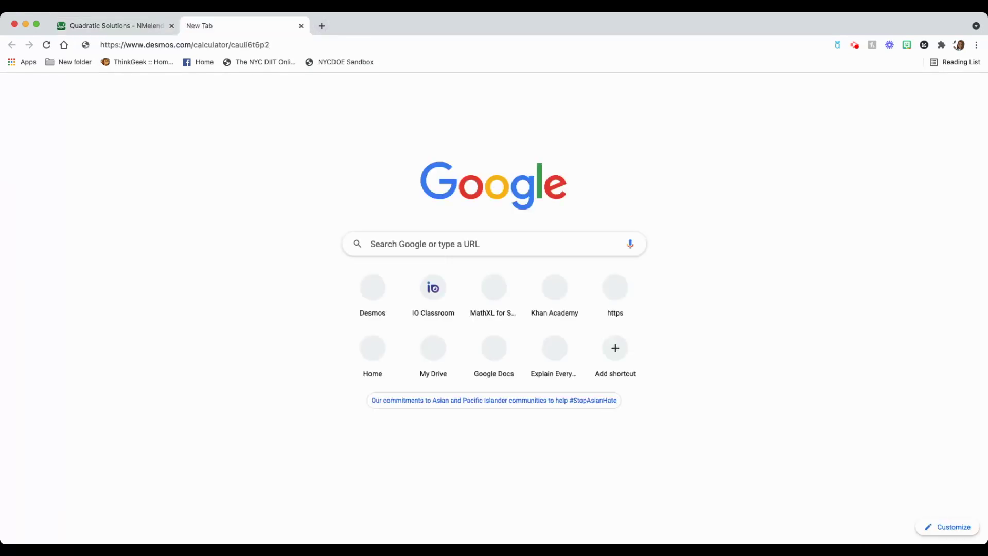
key(Return)
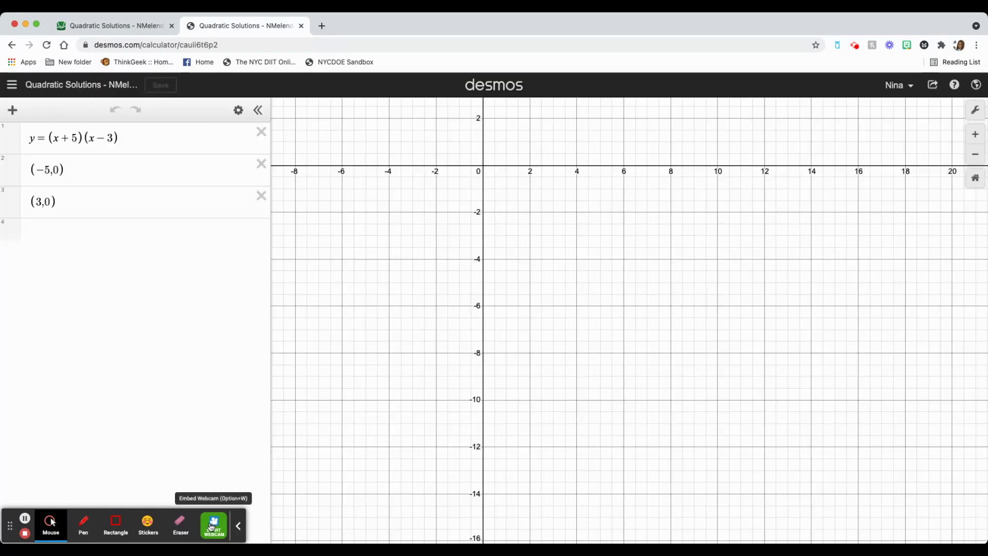
click(211, 528)
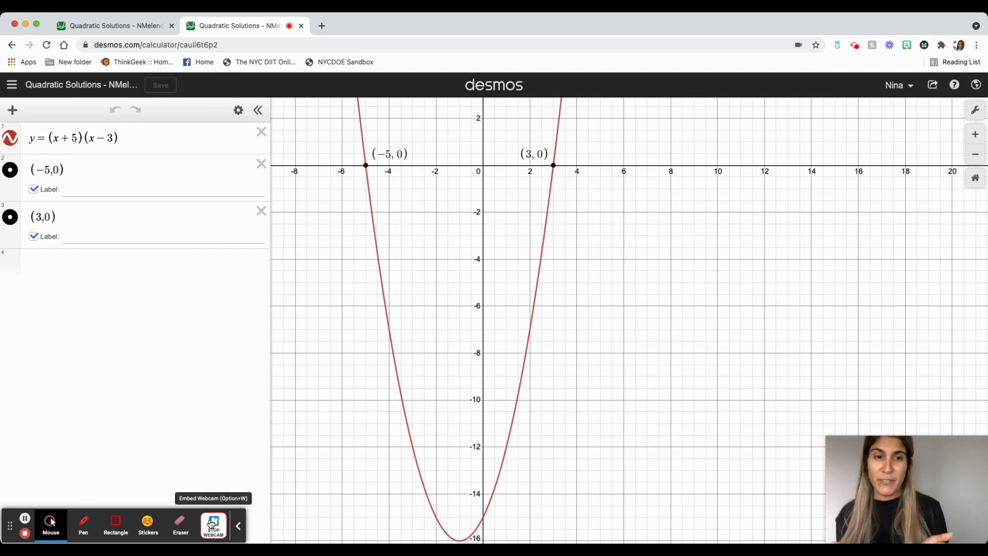
Open the account's list of saved graphs and look through the older entries, returning to the most recent ones
click(12, 85)
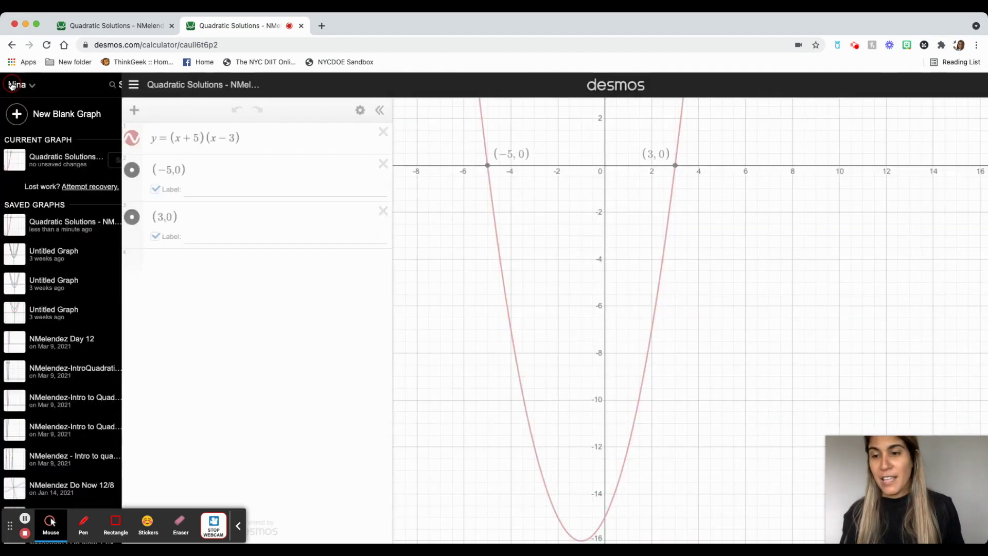
scroll(43, 236, down, 5)
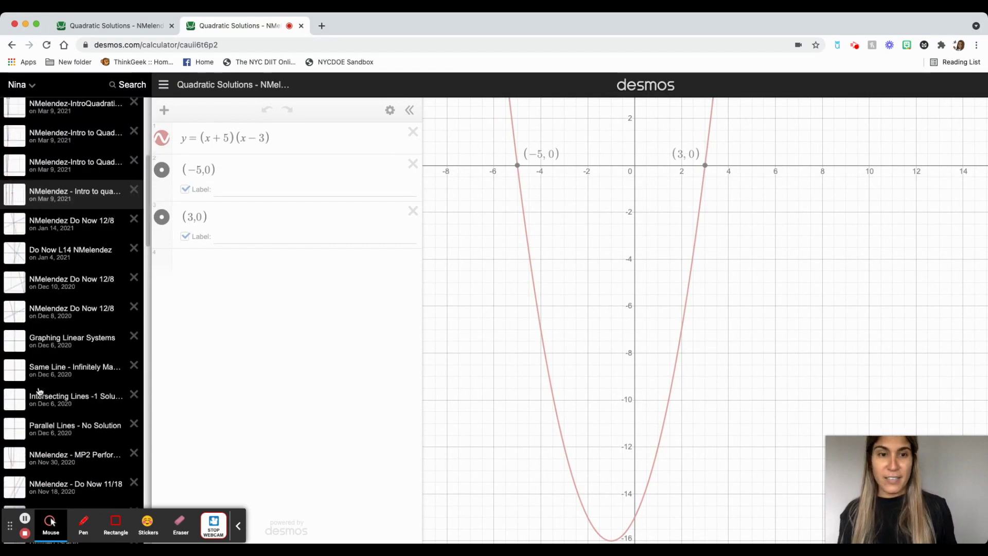
scroll(67, 425, down, 2)
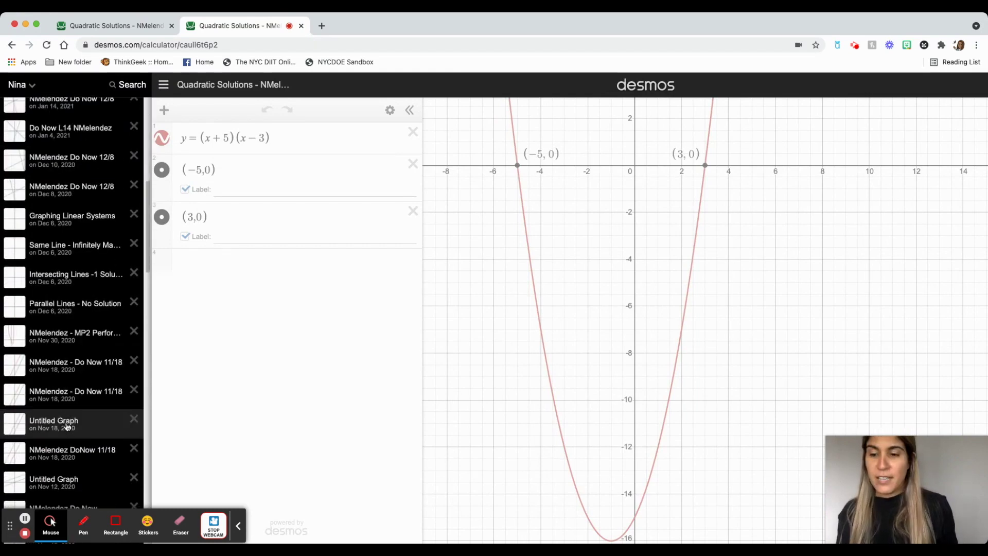
scroll(61, 415, down, 1)
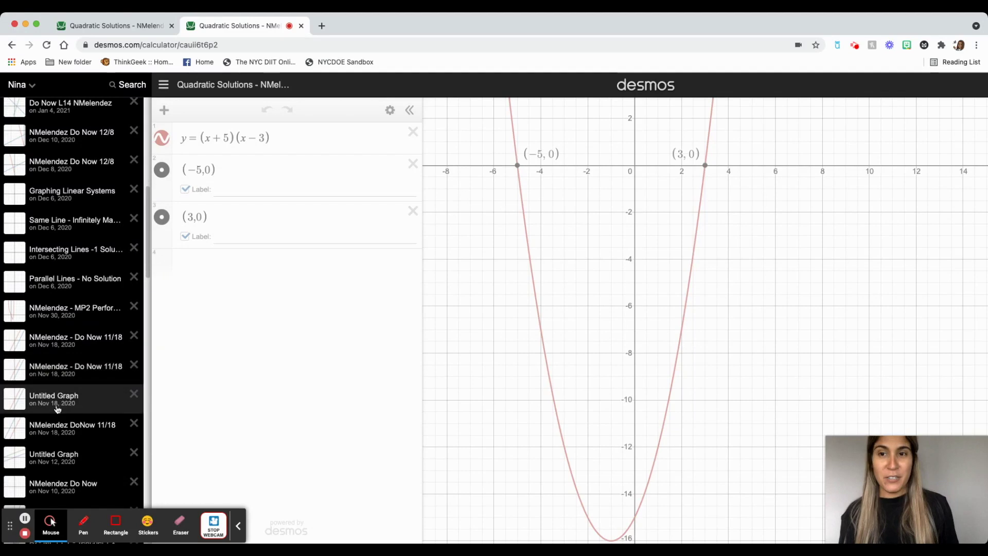
scroll(57, 410, down, 10)
scroll(57, 424, down, 5)
scroll(57, 412, up, 20)
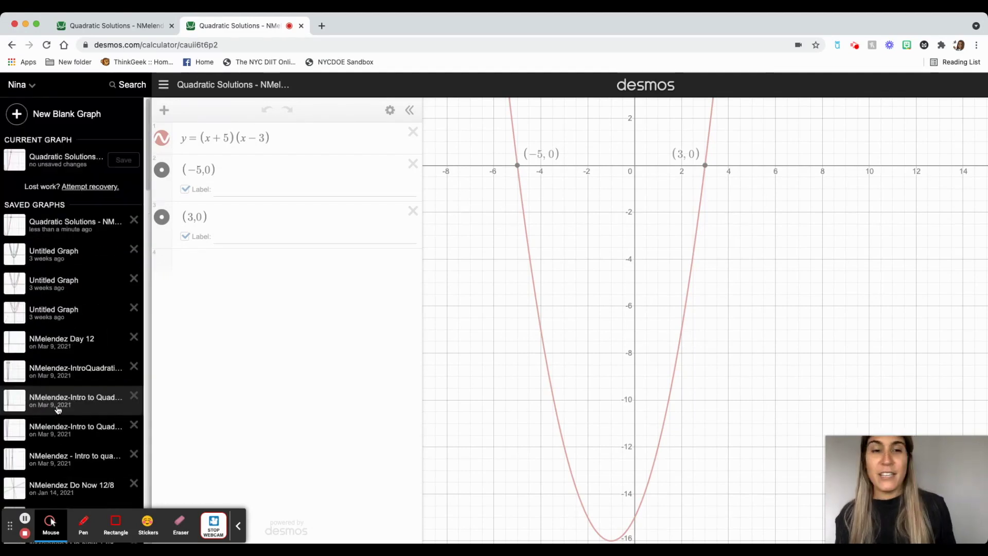